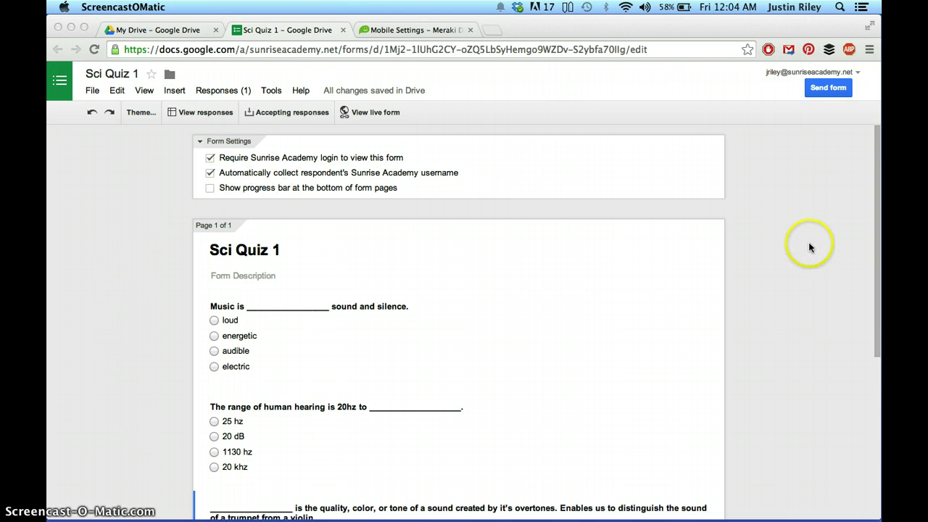
Look over the quiz form and examine the first question's title, type and answer options in its editor.
{"action": "left_click", "coordinate": [800, 263]}
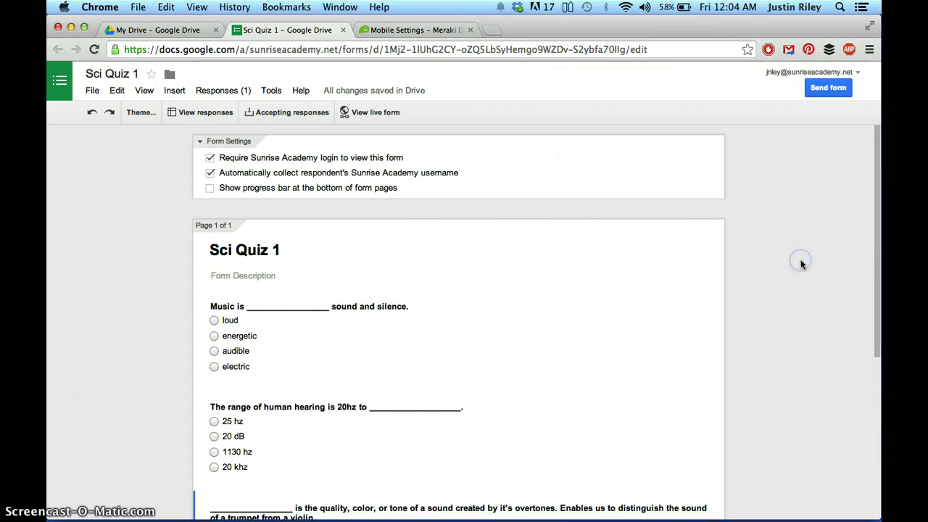
{"action": "scroll", "coordinate": [800, 263], "scroll_direction": "down", "scroll_amount": 2}
{"action": "scroll", "coordinate": [800, 264], "scroll_direction": "up", "scroll_amount": 2}
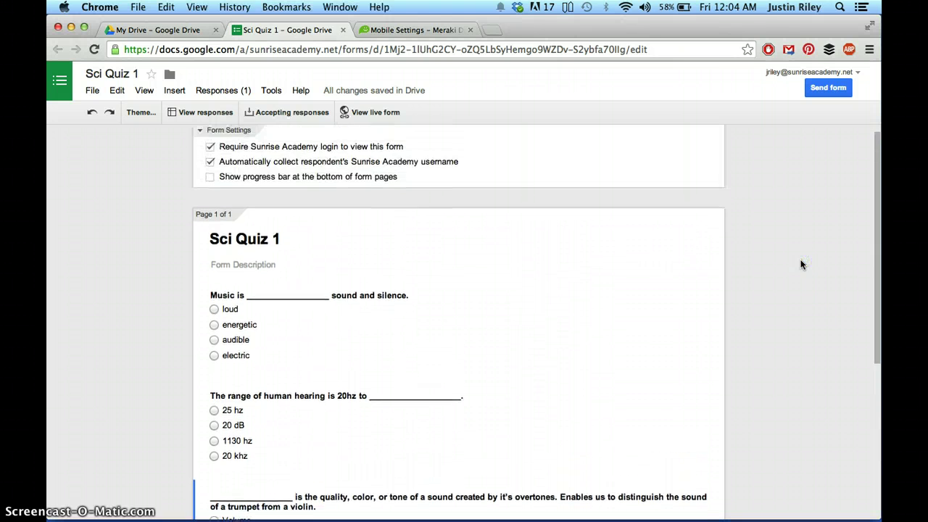
{"action": "scroll", "coordinate": [800, 264], "scroll_direction": "down", "scroll_amount": 1}
{"action": "scroll", "coordinate": [802, 264], "scroll_direction": "down", "scroll_amount": 1}
{"action": "mouse_move", "coordinate": [295, 279]}
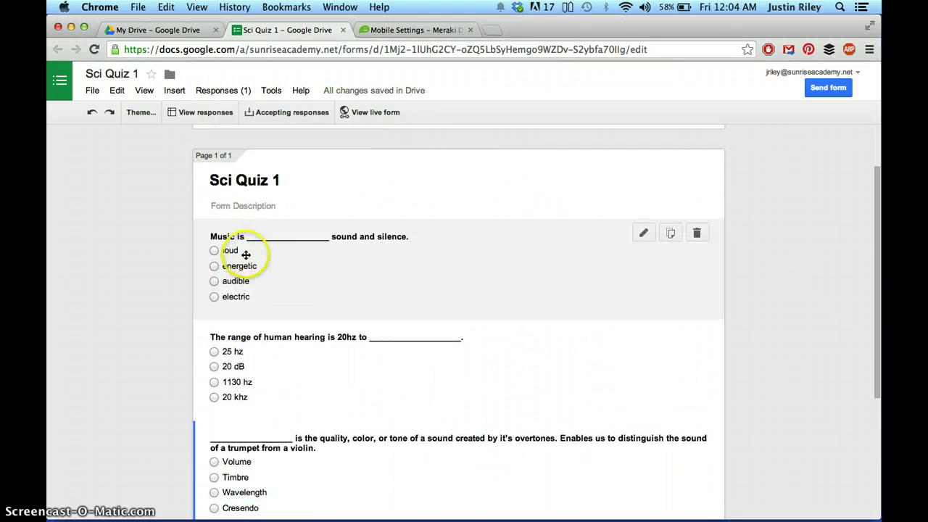
{"action": "left_click", "coordinate": [642, 230]}
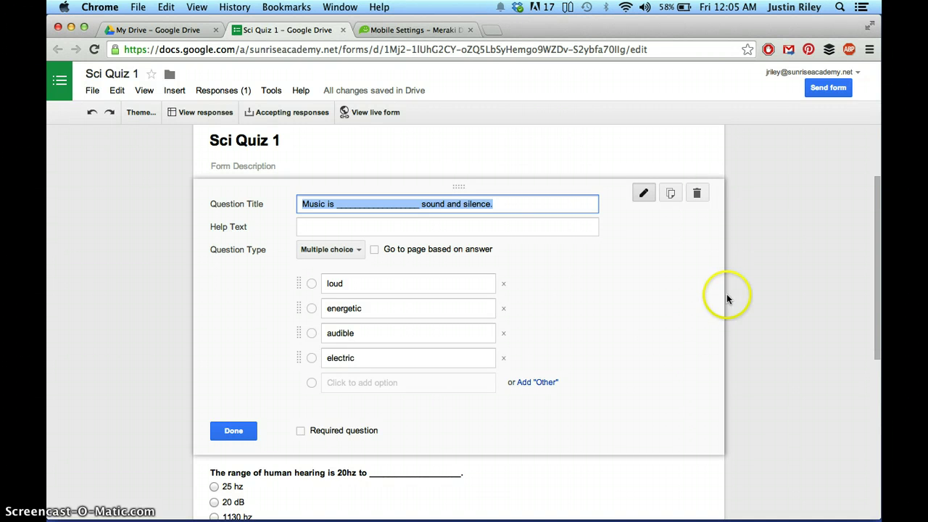
{"action": "left_click", "coordinate": [246, 437]}
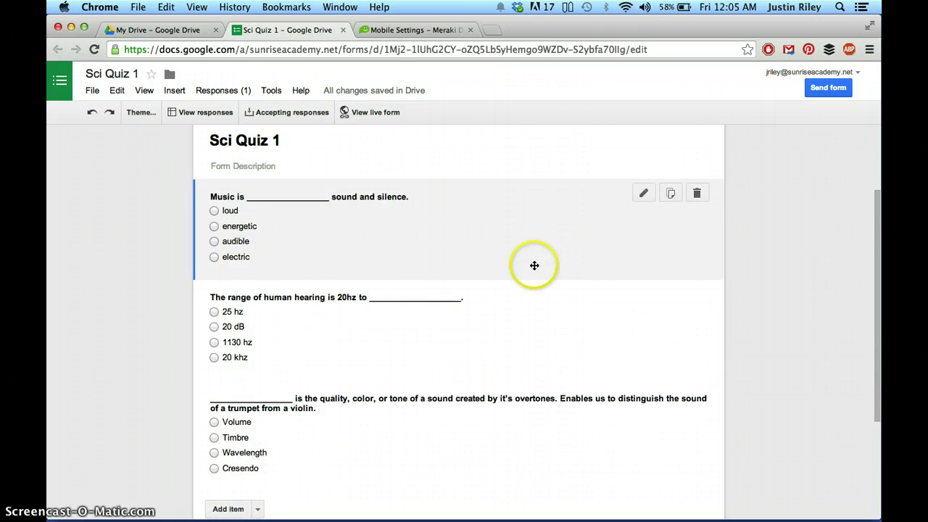
Review the form settings, remaining questions and confirmation page, and check the options for sending the form.
{"action": "scroll", "coordinate": [534, 265], "scroll_direction": "up", "scroll_amount": 2}
{"action": "scroll", "coordinate": [534, 265], "scroll_direction": "up", "scroll_amount": 1}
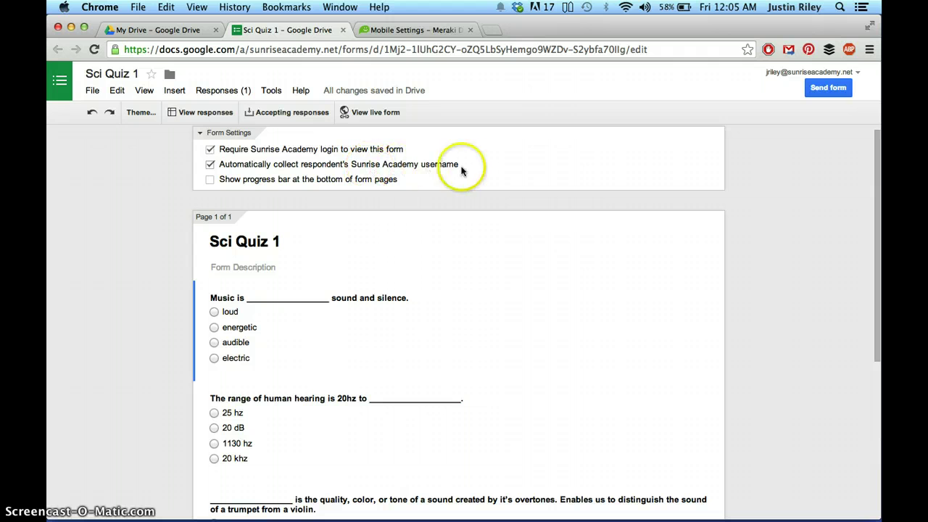
{"action": "scroll", "coordinate": [602, 288], "scroll_direction": "down", "scroll_amount": 4}
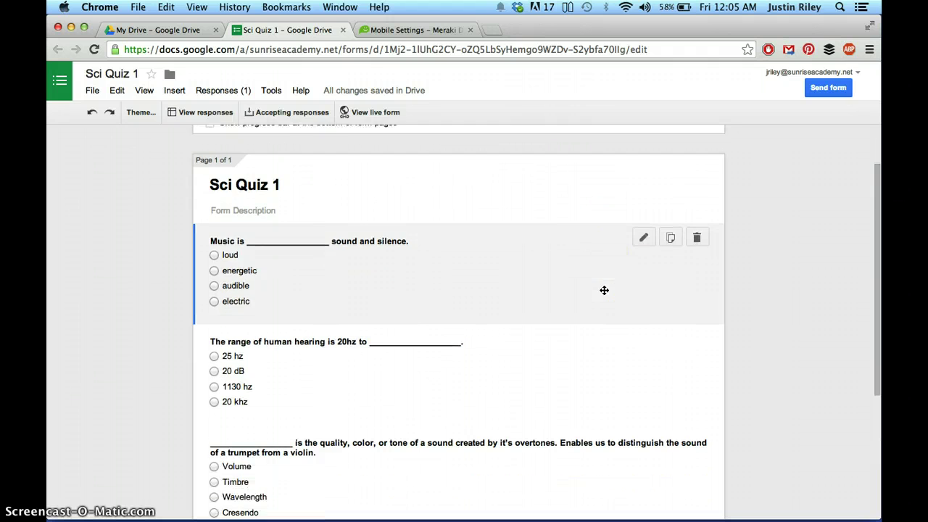
{"action": "scroll", "coordinate": [603, 290], "scroll_direction": "down", "scroll_amount": 3}
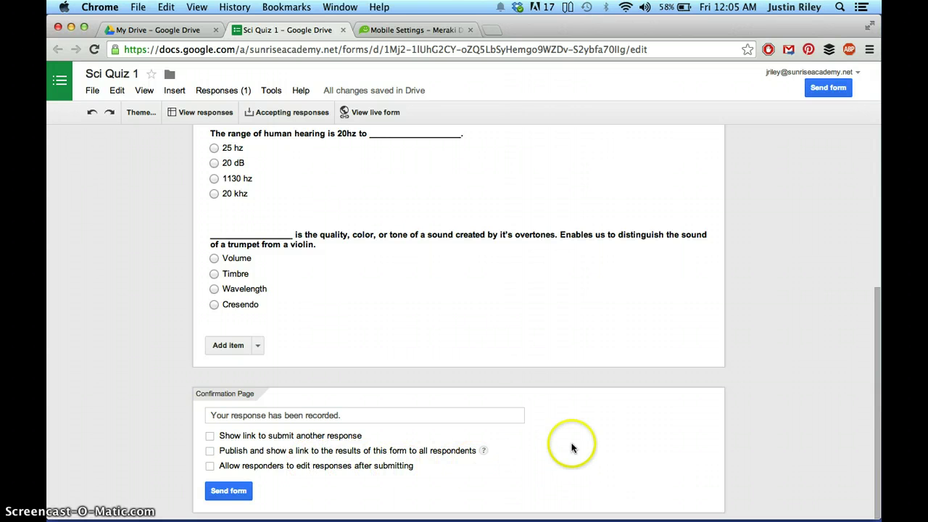
{"action": "left_click", "coordinate": [220, 491]}
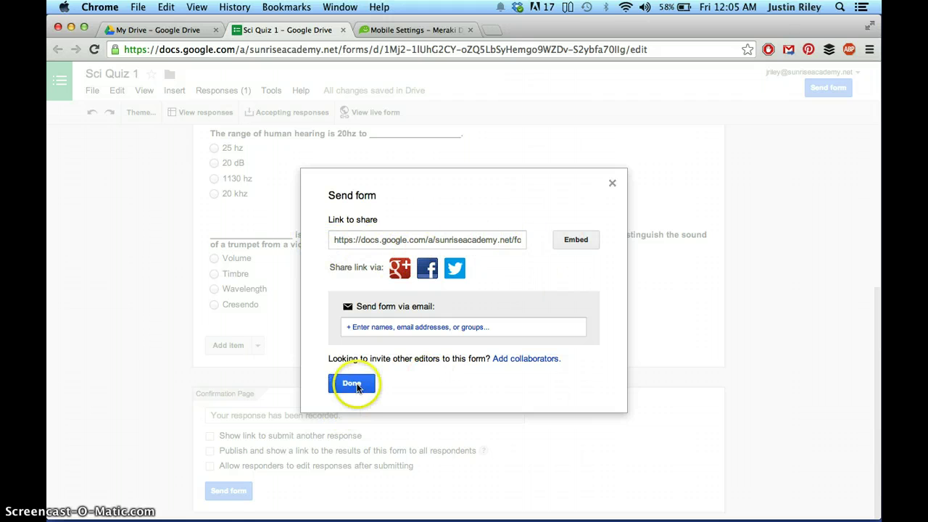
{"action": "left_click", "coordinate": [360, 385]}
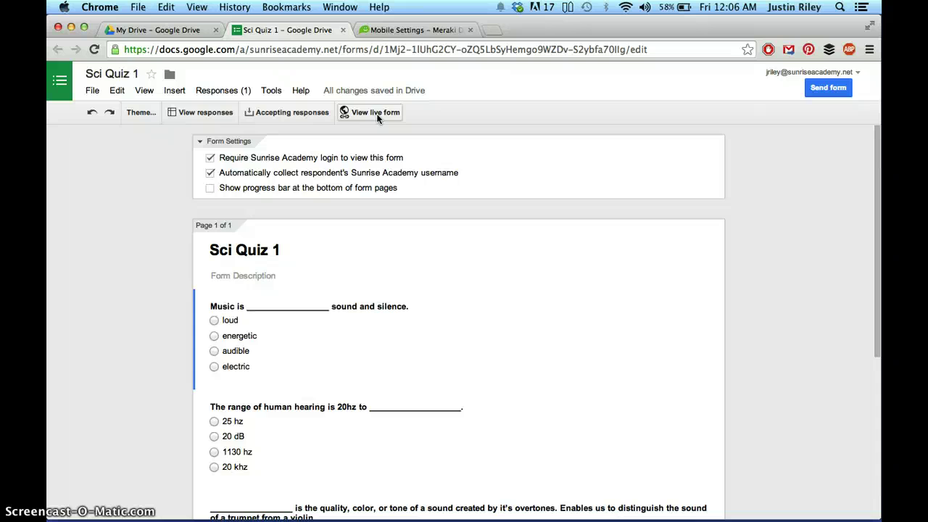
Open the live form, answer the three questions with audible, 20 khz and Timbre, submit it and close it.
{"action": "left_click", "coordinate": [377, 116]}
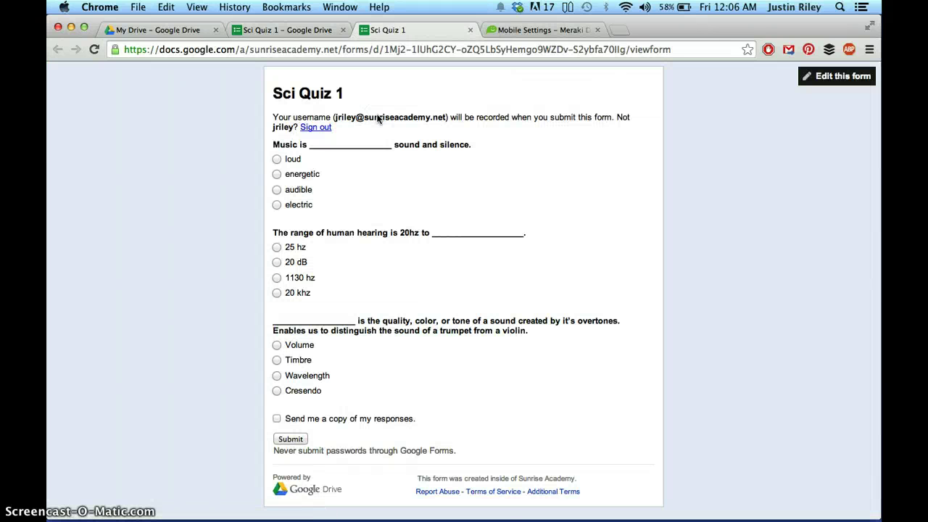
{"action": "left_click", "coordinate": [683, 186]}
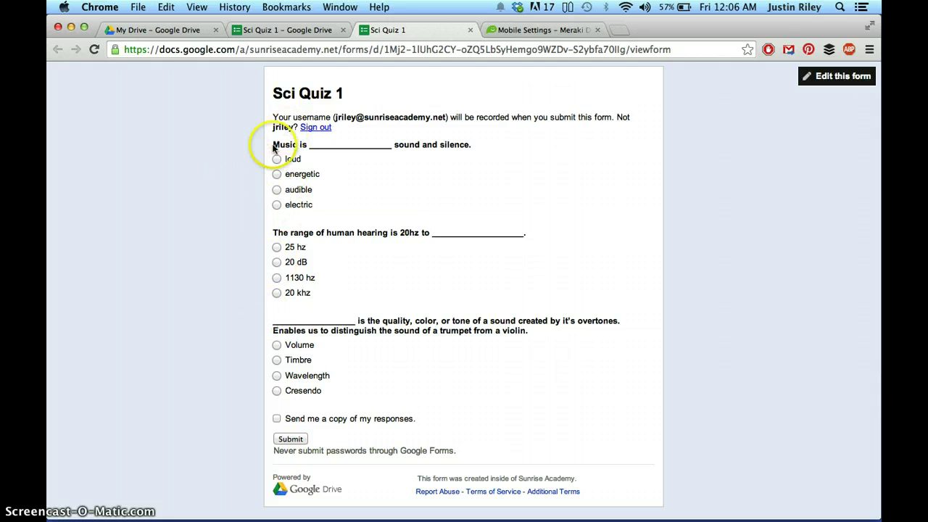
{"action": "left_click", "coordinate": [284, 191]}
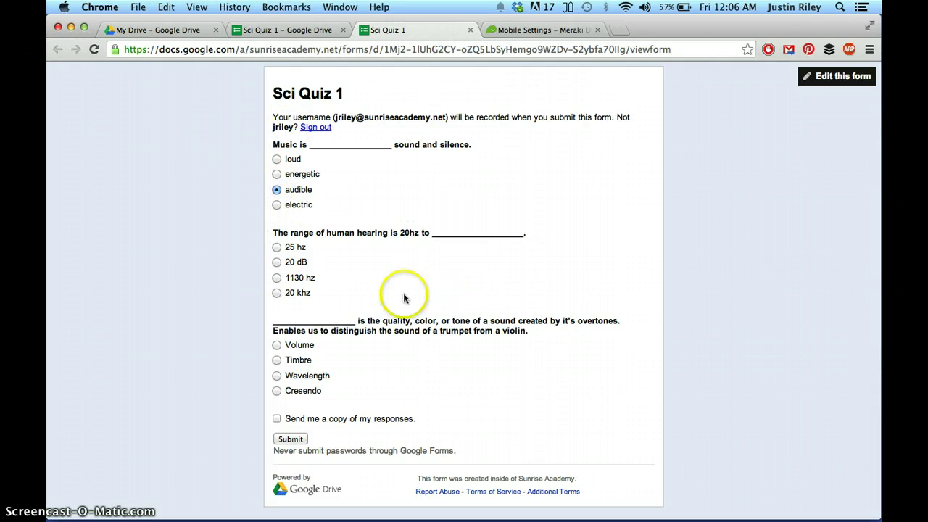
{"action": "left_click", "coordinate": [297, 294]}
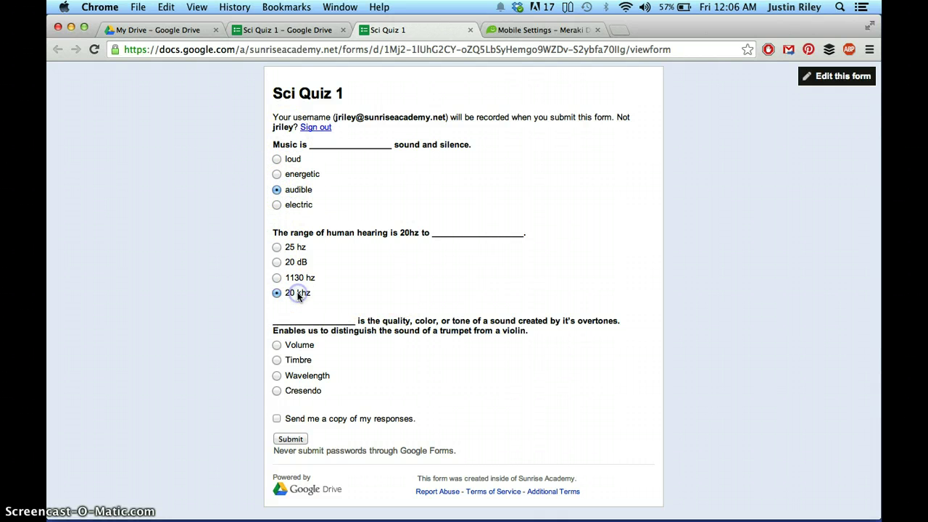
{"action": "left_click", "coordinate": [295, 360]}
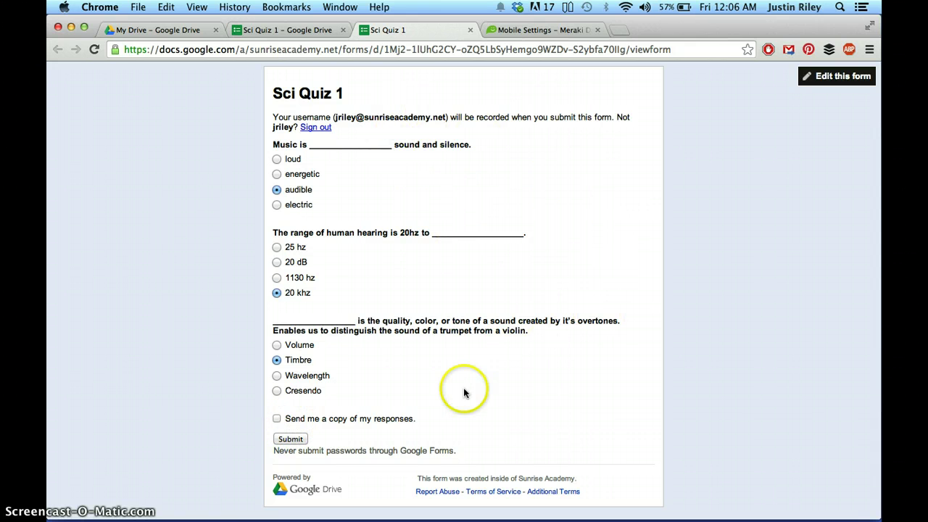
{"action": "left_click", "coordinate": [298, 439]}
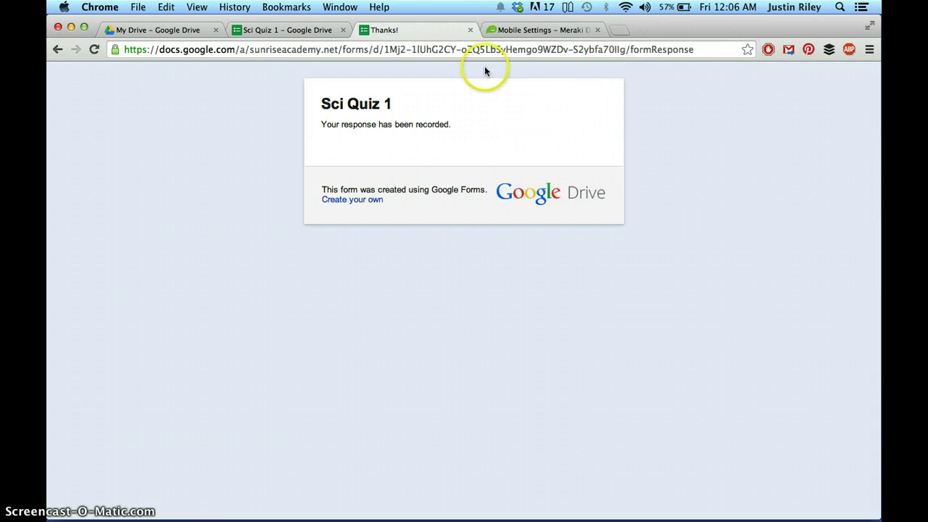
{"action": "left_click", "coordinate": [470, 30]}
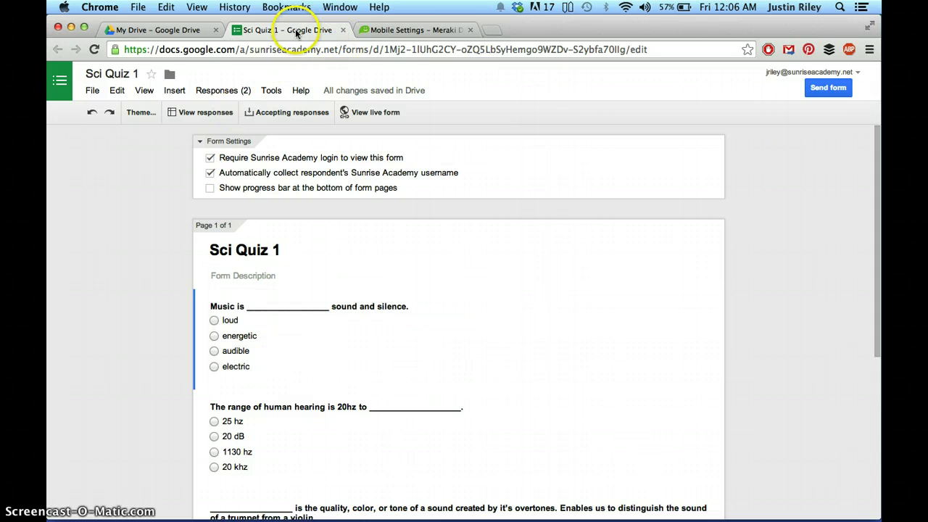
In the form's responses spreadsheet, copy the answer in B2 to F1 and the answers in D2:E2 to G1:H1.
{"action": "left_click", "coordinate": [202, 116]}
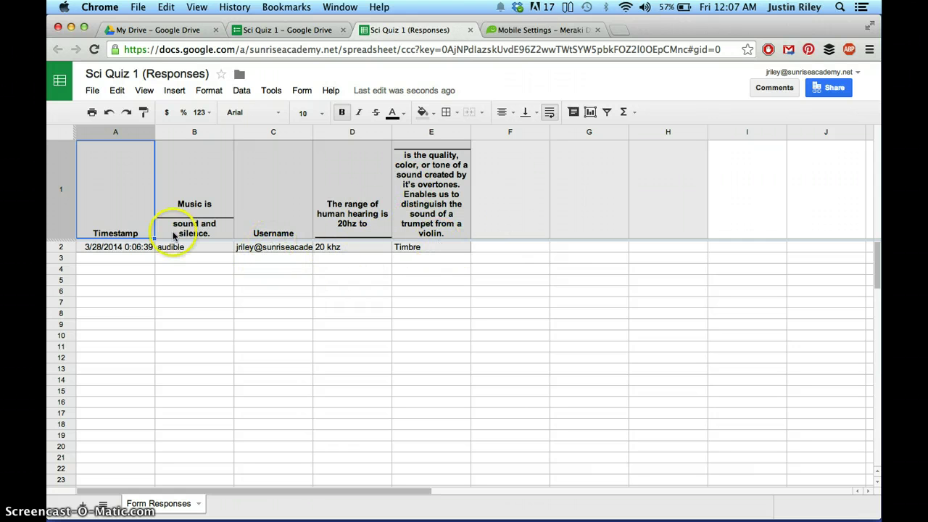
{"action": "left_click", "coordinate": [195, 248]}
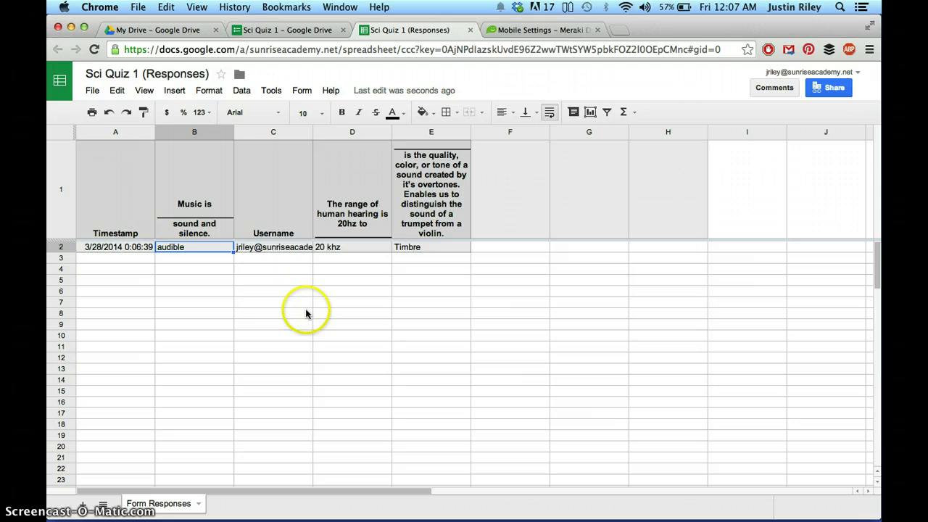
{"action": "left_click", "coordinate": [518, 200]}
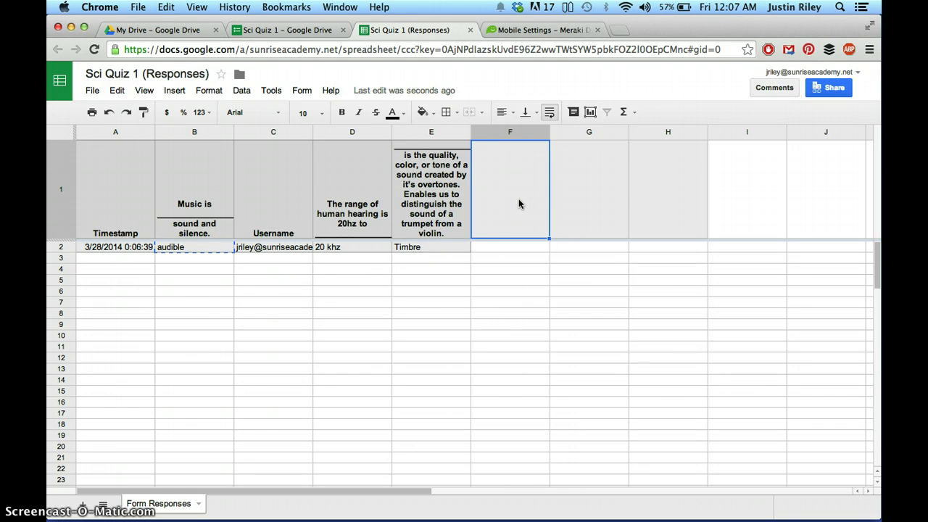
{"action": "key", "text": "ctrl+v"}
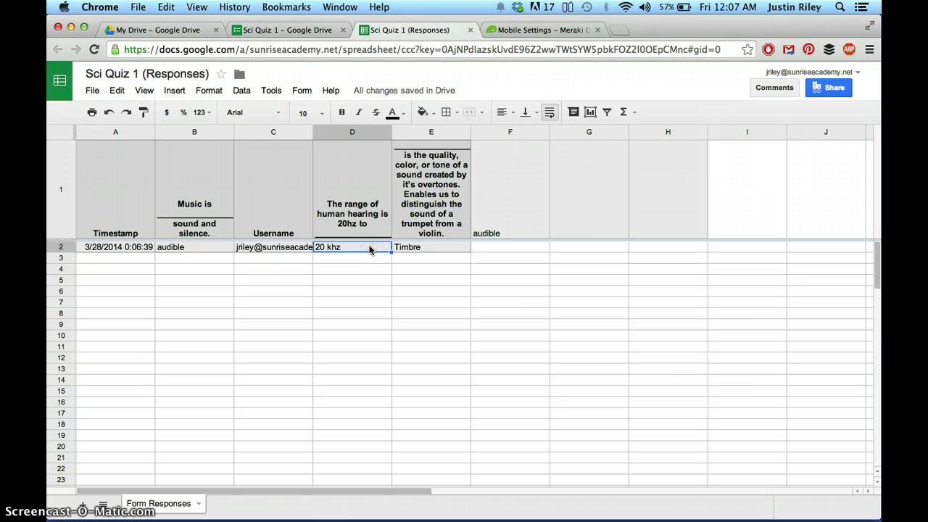
{"action": "left_click_drag", "start_coordinate": [369, 248], "coordinate": [425, 248]}
{"action": "key", "text": "ctrl+c"}
{"action": "left_click_drag", "start_coordinate": [556, 188], "coordinate": [675, 196]}
{"action": "key", "text": "super+v"}
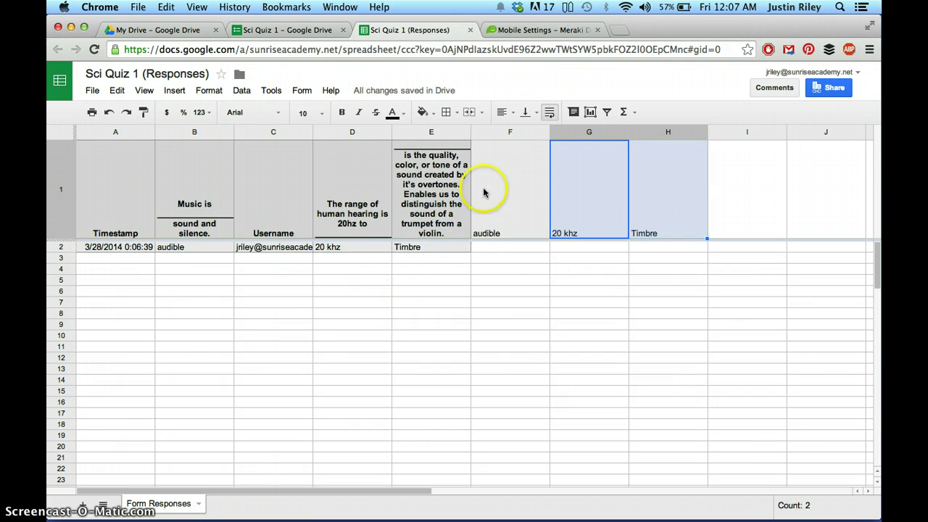
Score the first question in F2 with the formula =if(B2=F$1,1,0).
{"action": "double_click", "coordinate": [512, 248]}
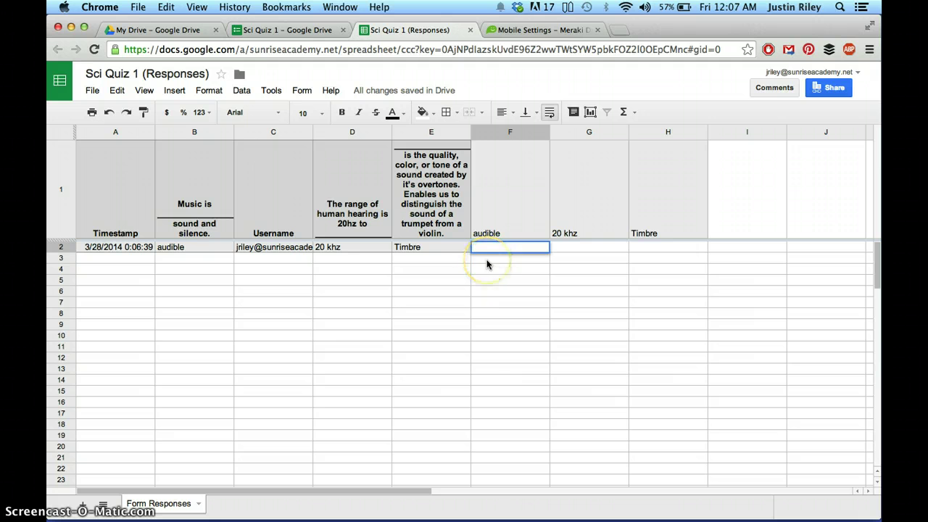
{"action": "type", "text": "="}
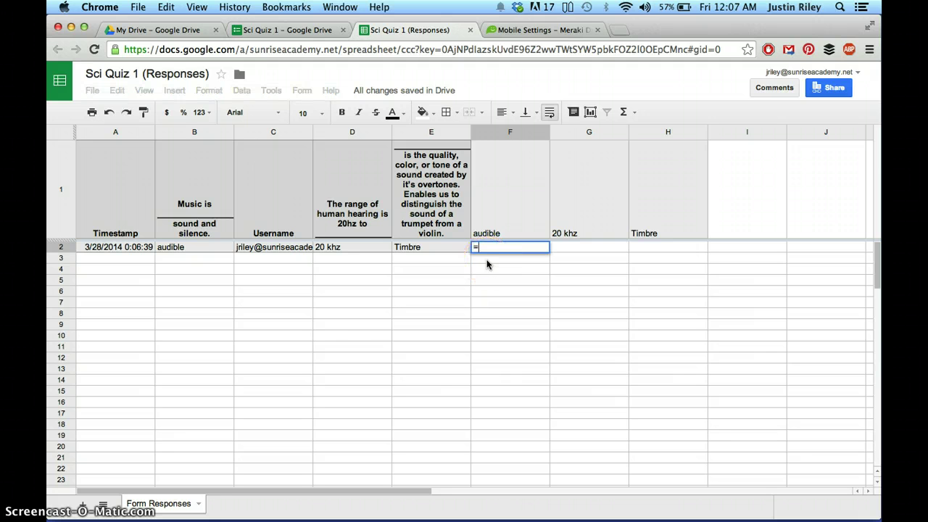
{"action": "type", "text": "if("}
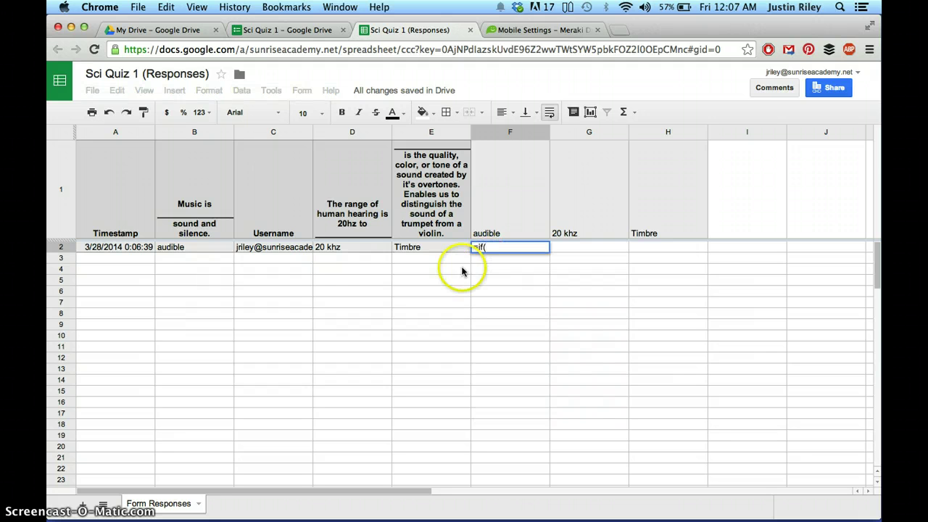
{"action": "left_click", "coordinate": [200, 246]}
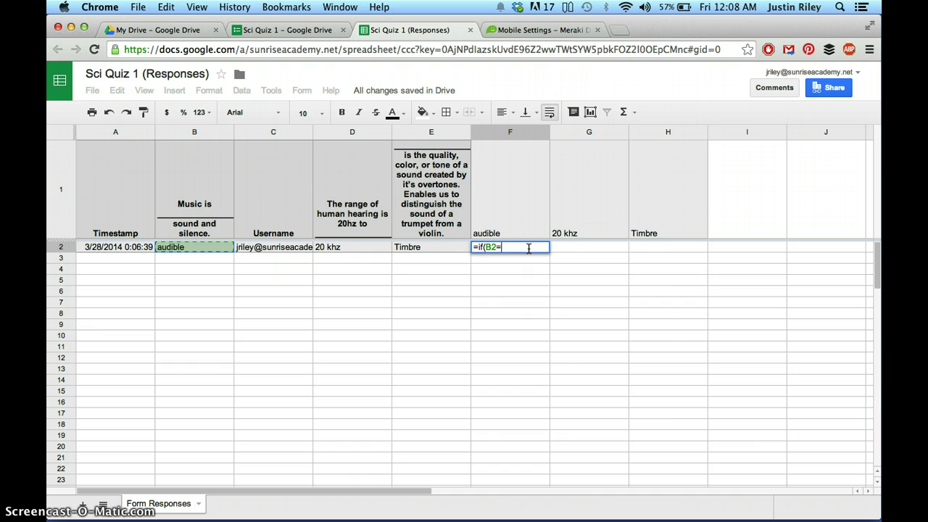
{"action": "type", "text": "=F"}
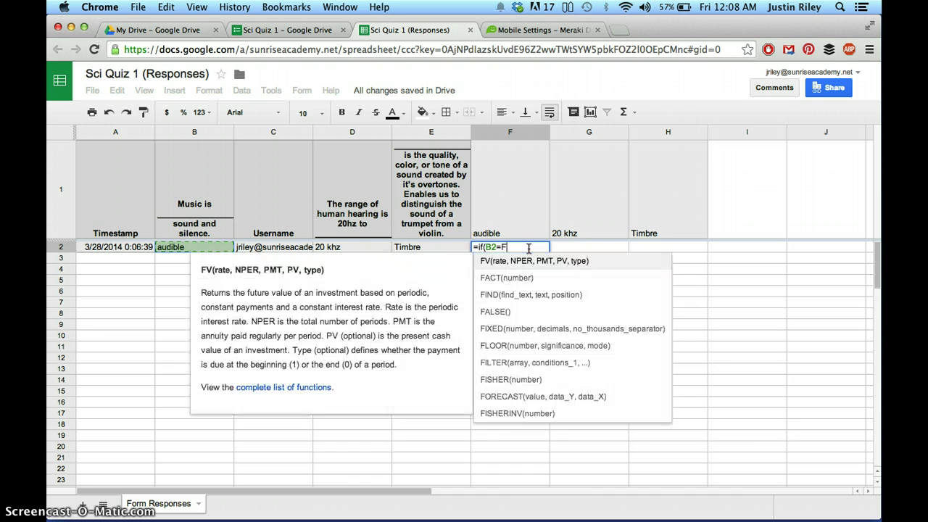
{"action": "type", "text": "$1,1,0"}
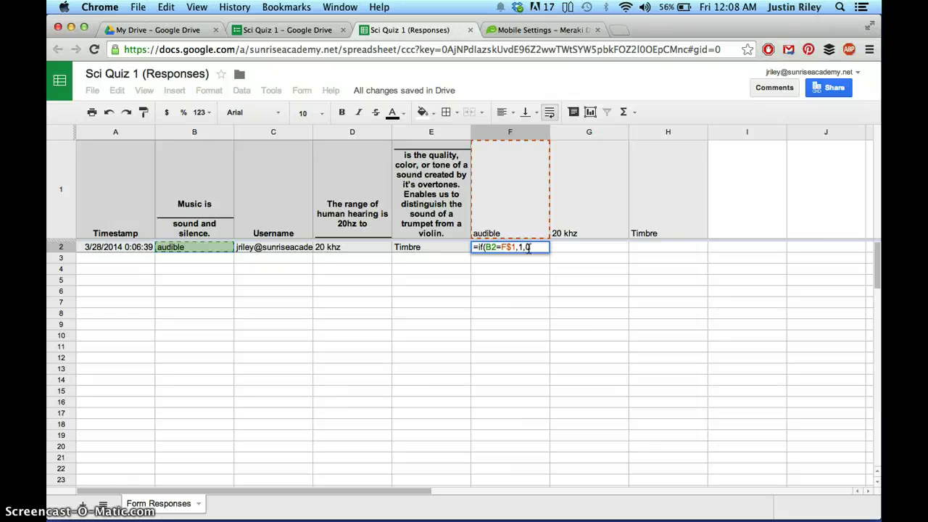
{"action": "key", "text": "Return"}
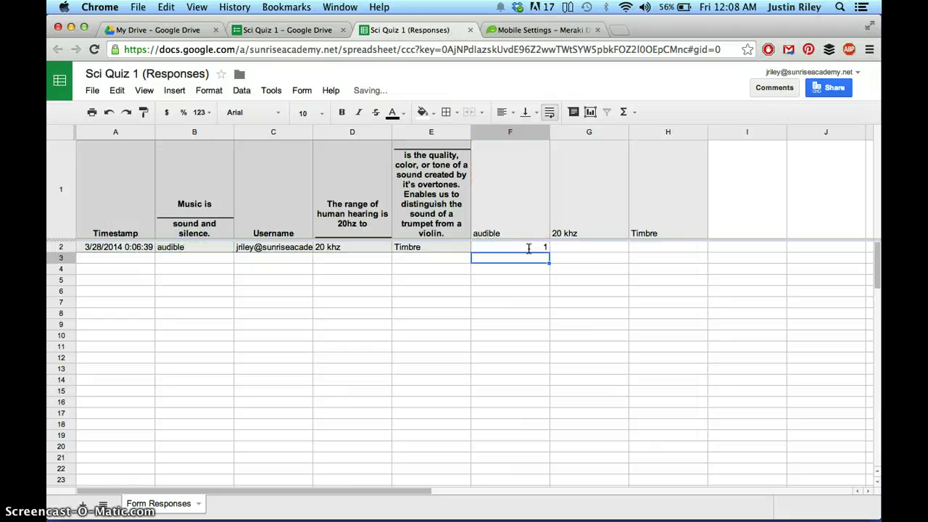
Score the second question in G2 with the formula =if(D2=G$1,1,0).
{"action": "left_click", "coordinate": [584, 250]}
{"action": "double_click", "coordinate": [613, 249]}
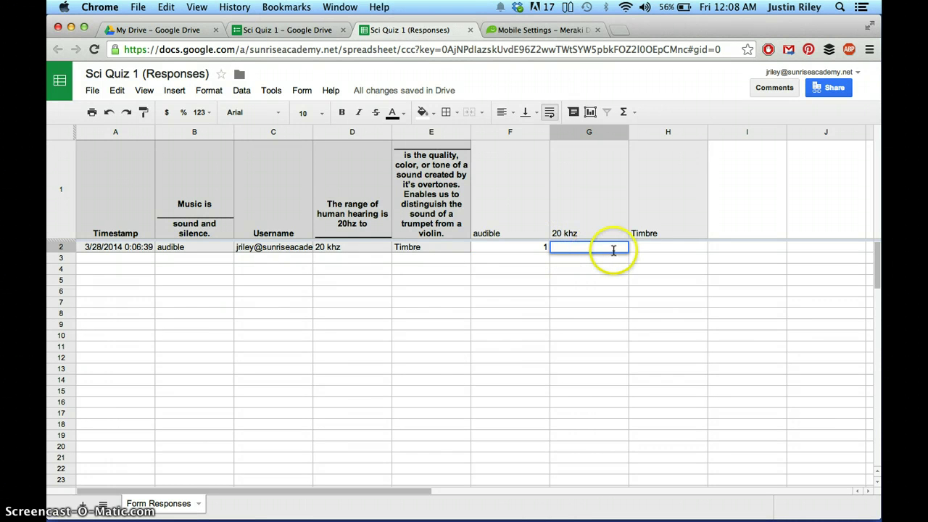
{"action": "type", "text": "="}
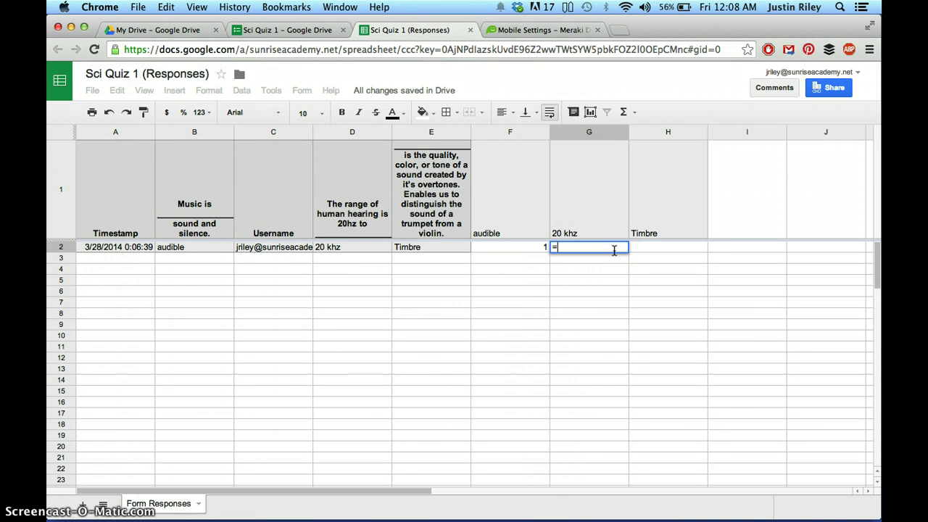
{"action": "type", "text": "i"}
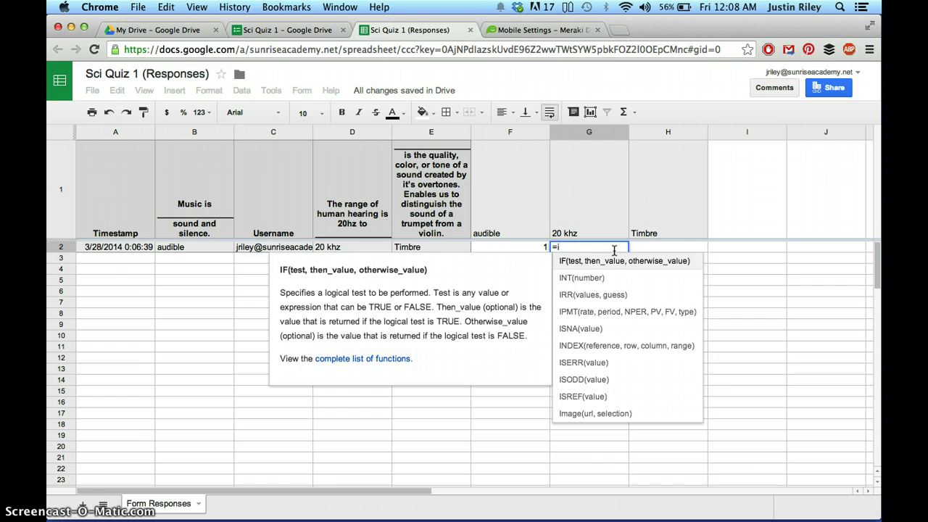
{"action": "type", "text": "f("}
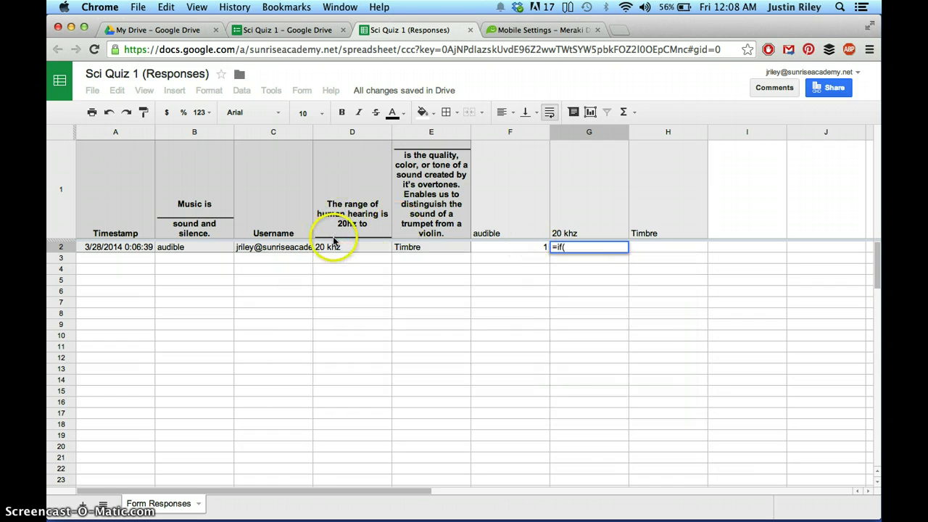
{"action": "left_click", "coordinate": [357, 247]}
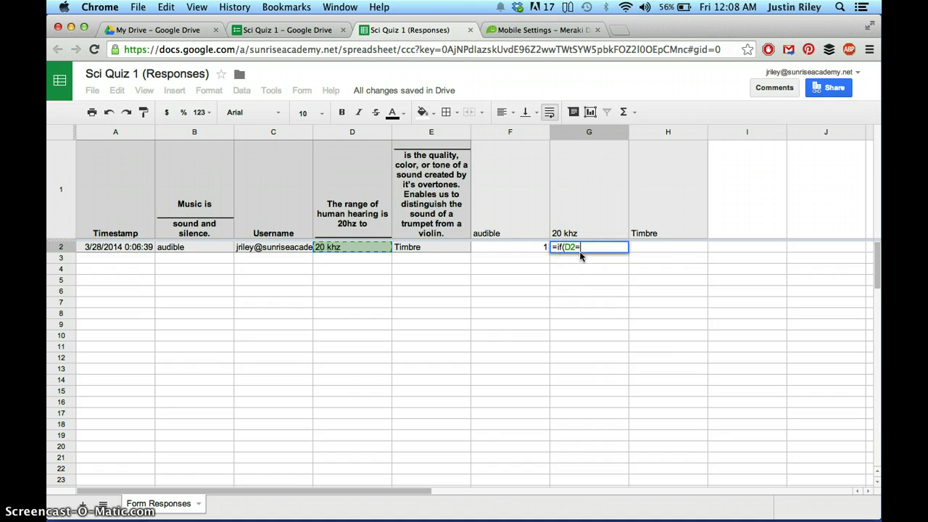
{"action": "type", "text": "=G"}
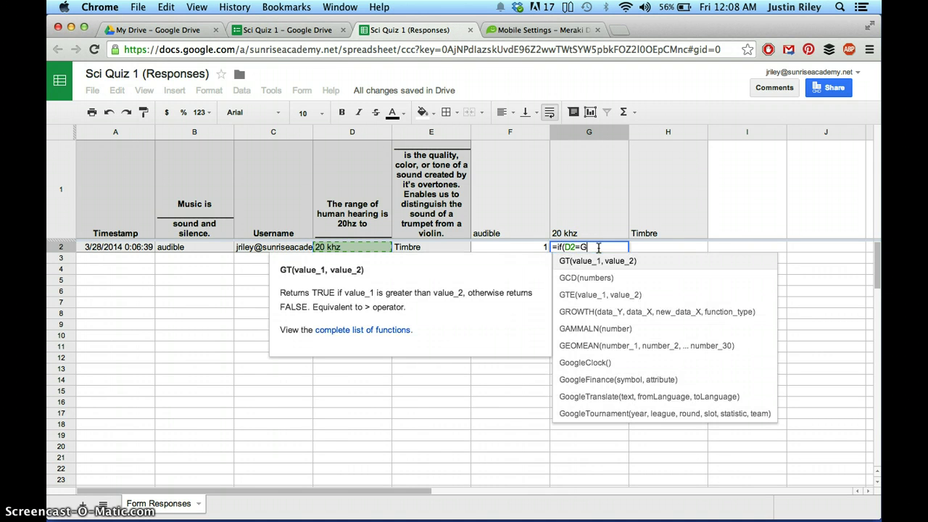
{"action": "type", "text": "$"}
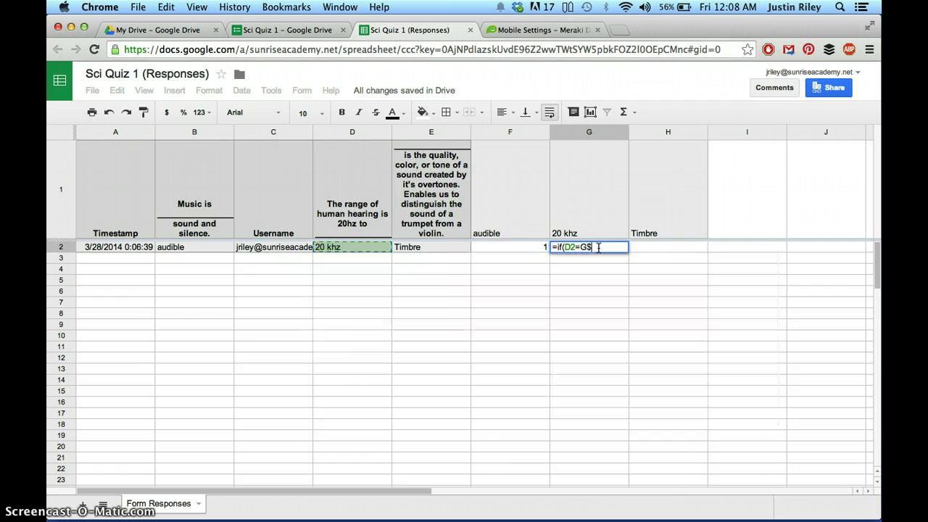
{"action": "type", "text": "1,1,0)"}
{"action": "key", "text": "Return"}
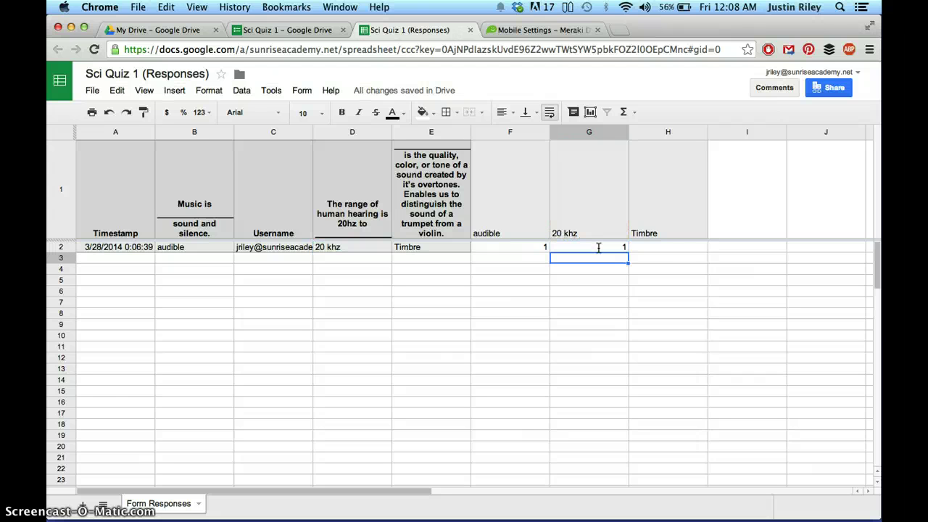
Fill the scoring formula from G2 across to H2 and check the cell references in the copied formula.
{"action": "left_click", "coordinate": [614, 245]}
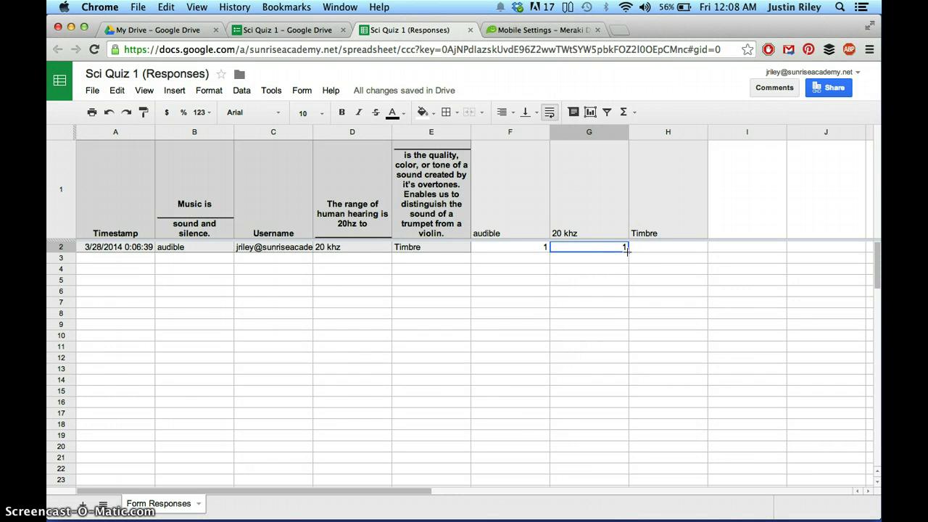
{"action": "left_click", "coordinate": [599, 253]}
{"action": "left_click_drag", "start_coordinate": [628, 251], "coordinate": [676, 249]}
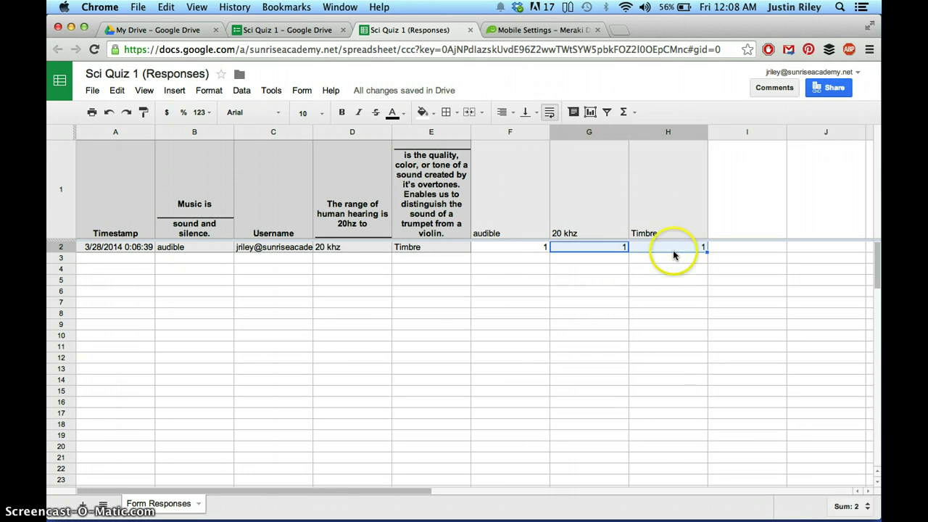
{"action": "left_click", "coordinate": [665, 248]}
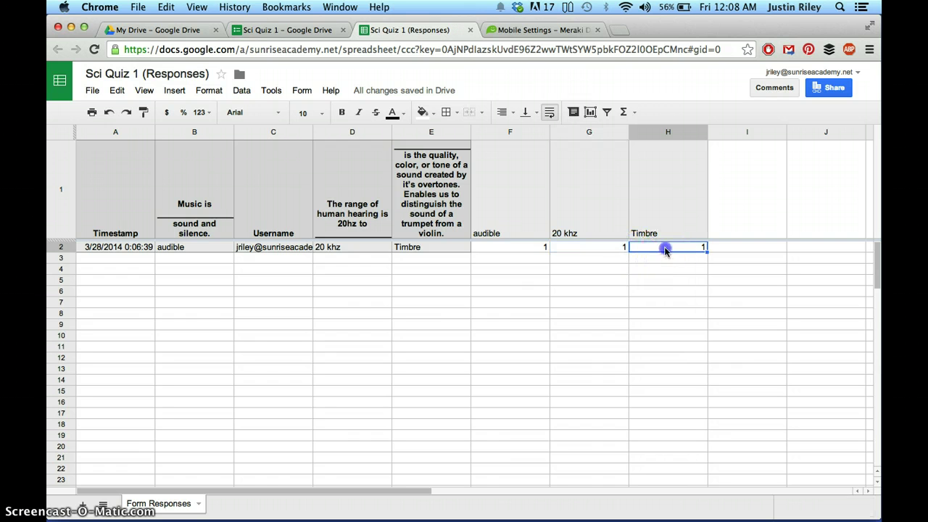
{"action": "double_click", "coordinate": [665, 248]}
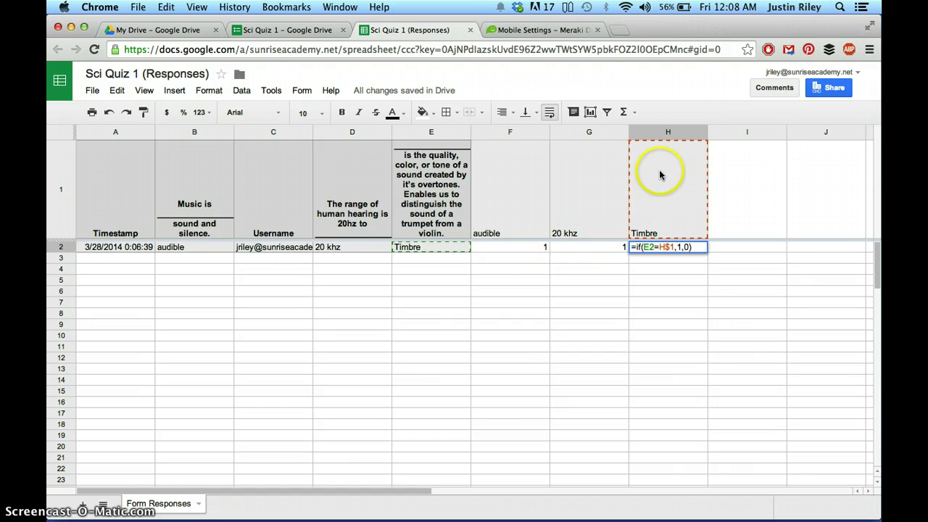
{"action": "left_click", "coordinate": [678, 247]}
{"action": "type", "text": "1"}
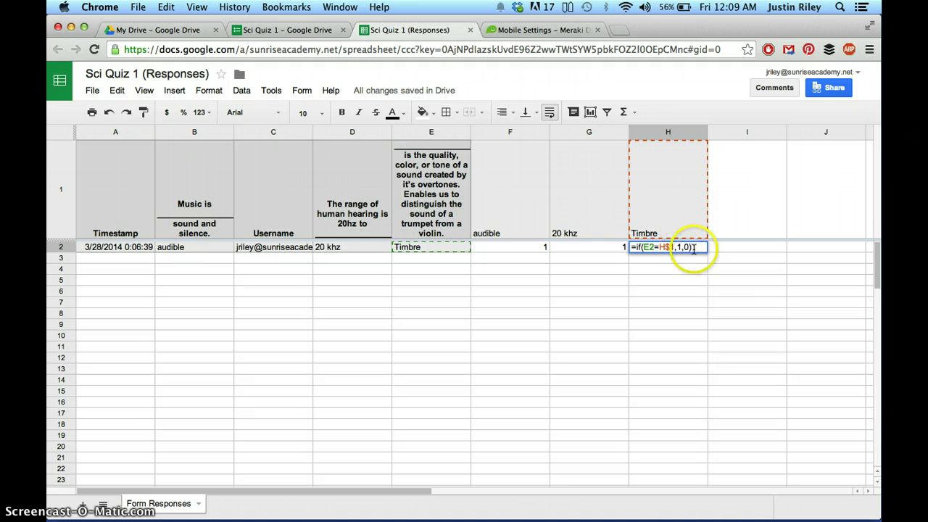
{"action": "left_click", "coordinate": [733, 250]}
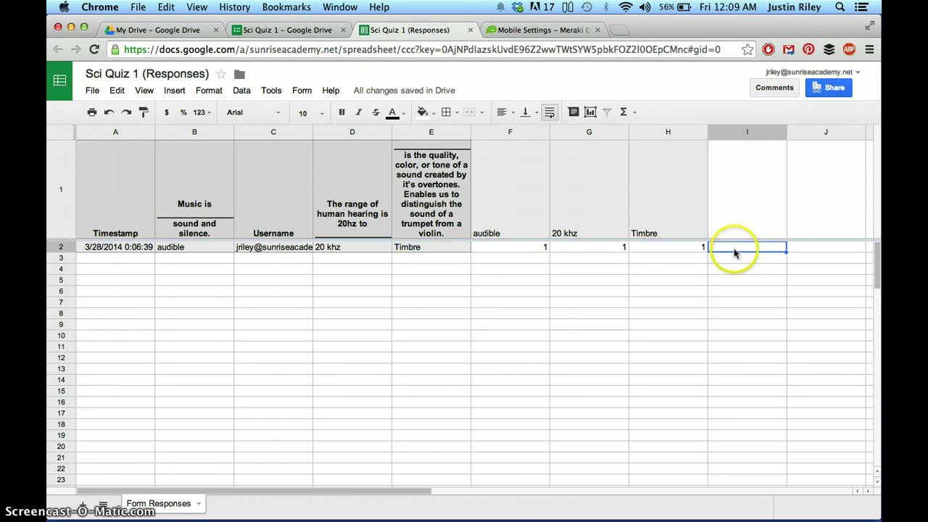
Enter the heading Total in cell I1.
{"action": "left_click", "coordinate": [749, 201]}
{"action": "type", "text": "T"}
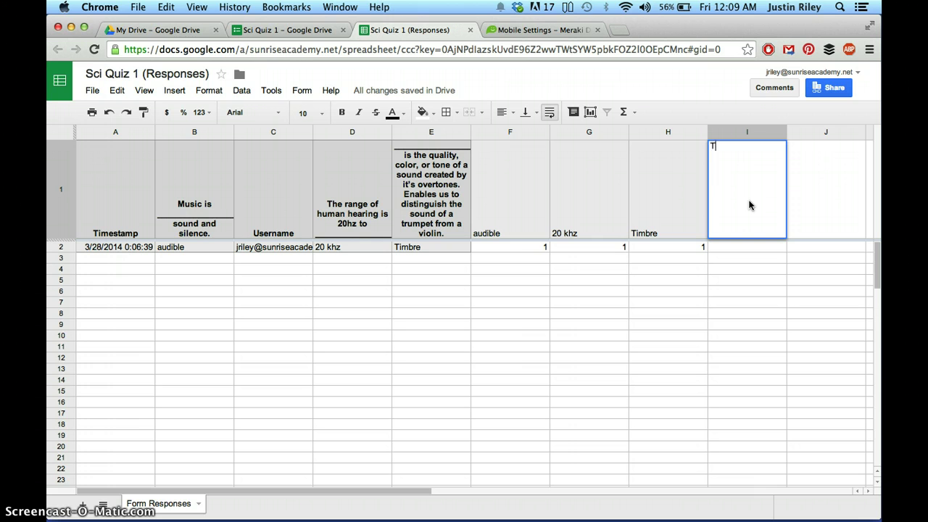
{"action": "type", "text": "otal"}
{"action": "key", "text": "Return"}
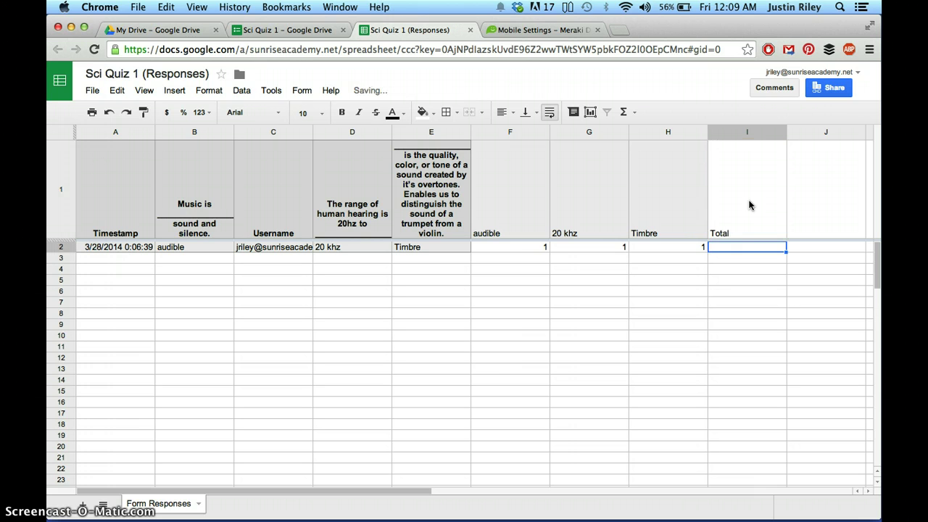
Add up the three question scores in I2 with the formula =(F2+G2+H2).
{"action": "left_click", "coordinate": [732, 251]}
{"action": "left_click", "coordinate": [732, 251]}
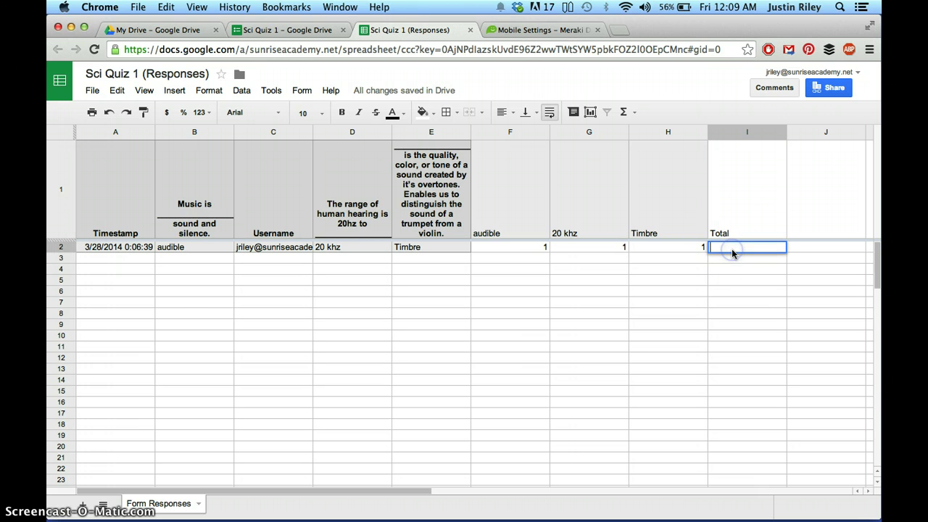
{"action": "type", "text": "="}
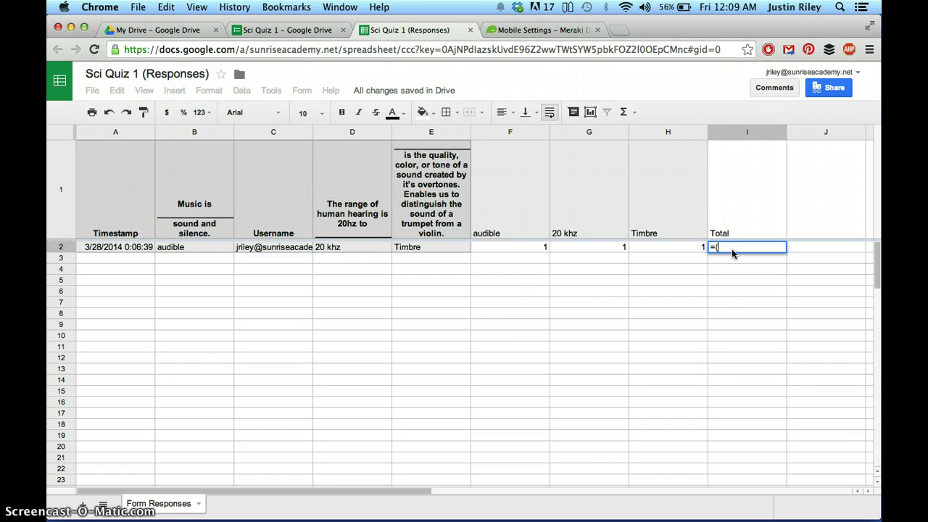
{"action": "type", "text": "("}
{"action": "left_click", "coordinate": [522, 248]}
{"action": "type", "text": "+"}
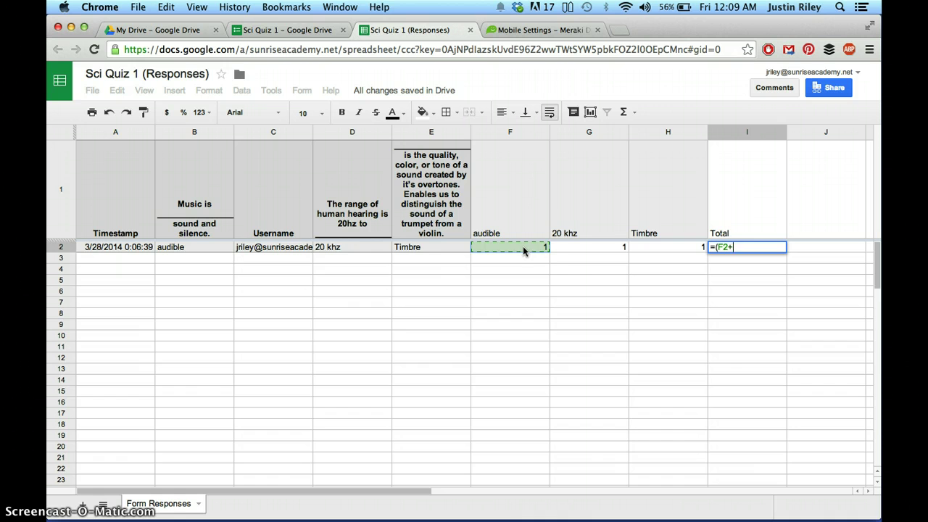
{"action": "left_click", "coordinate": [563, 246]}
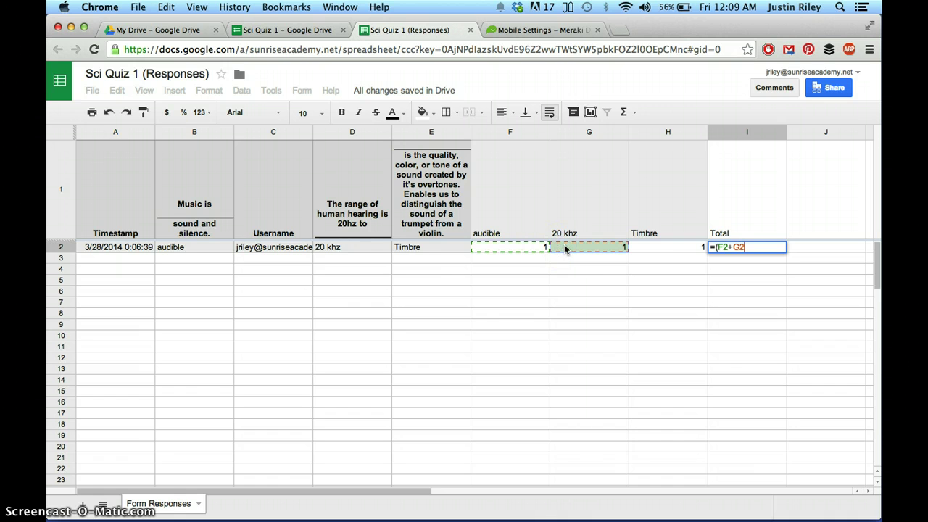
{"action": "type", "text": "+"}
{"action": "left_click", "coordinate": [666, 246]}
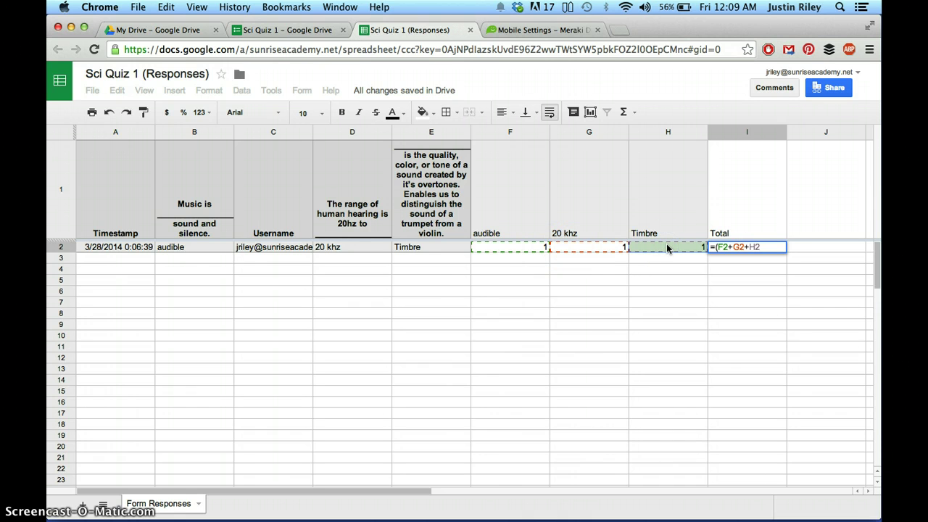
{"action": "type", "text": ")"}
{"action": "key", "text": "Return"}
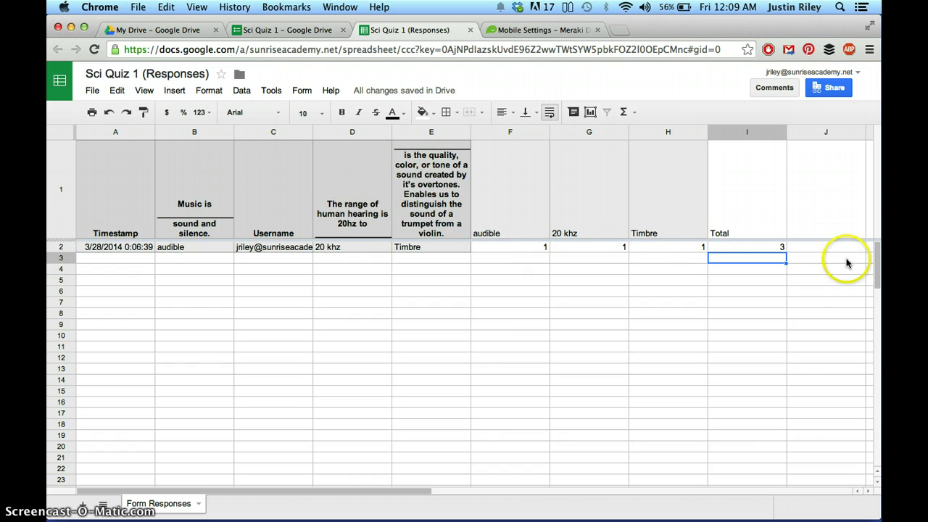
Extend the total formula in I2 to divide the sum by 3 and express it as a score out of 100.
{"action": "double_click", "coordinate": [777, 248]}
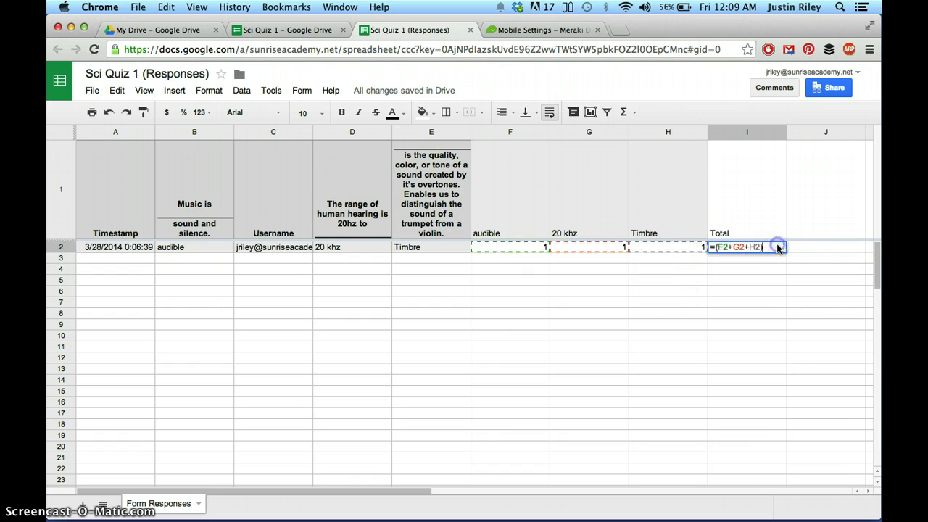
{"action": "left_click", "coordinate": [770, 247]}
{"action": "type", "text": "/3"}
{"action": "left_click", "coordinate": [770, 247]}
{"action": "type", "text": "0"}
{"action": "type", "text": "0"}
{"action": "key", "text": "Return"}
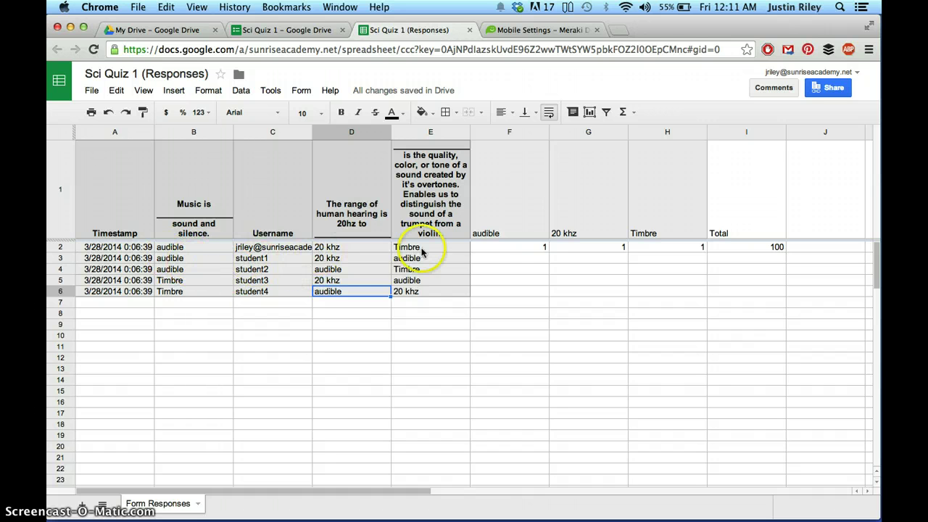
Fill the scoring and total formulas in F2:I2 down through row 6 for the student responses.
{"action": "left_click", "coordinate": [505, 248]}
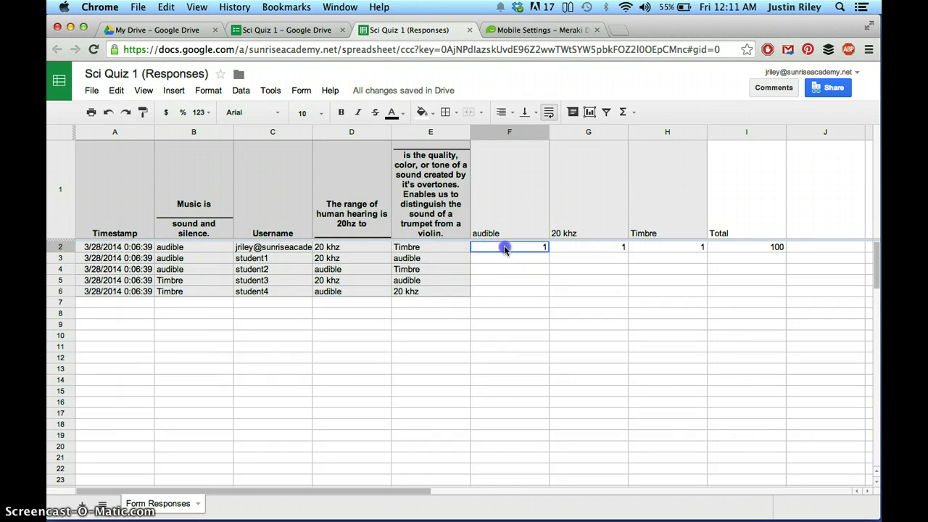
{"action": "left_click_drag", "start_coordinate": [505, 248], "coordinate": [726, 244]}
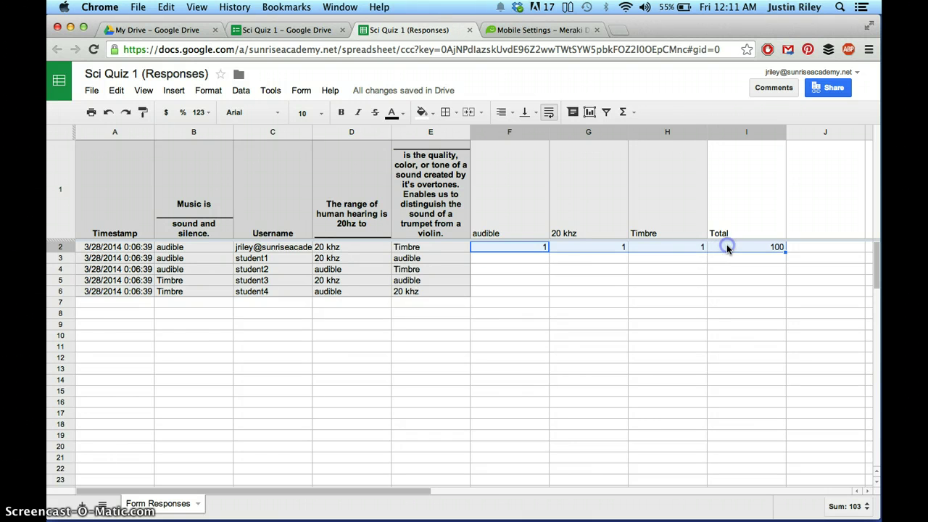
{"action": "left_click_drag", "start_coordinate": [785, 251], "coordinate": [783, 291]}
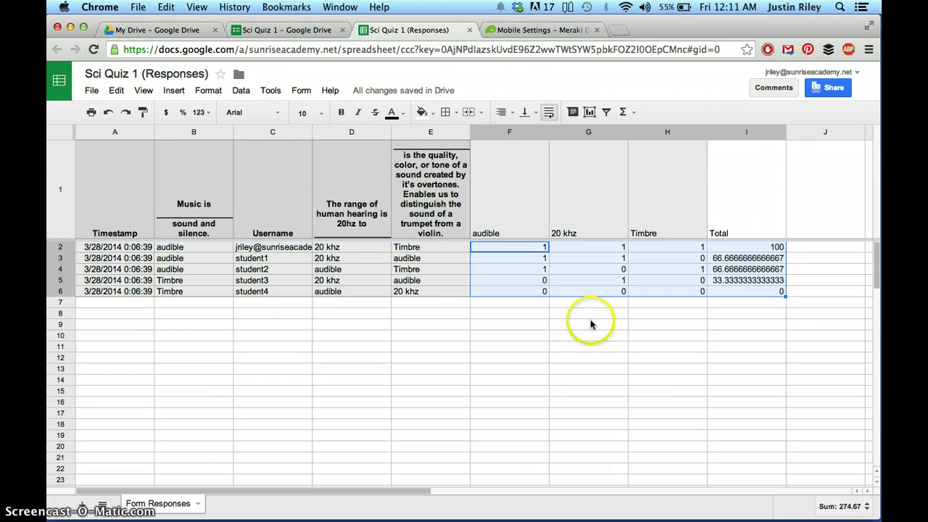
Check the question scores and totals in rows 3 to 6 against each student's answers.
{"action": "left_click", "coordinate": [517, 303]}
{"action": "left_click", "coordinate": [534, 257]}
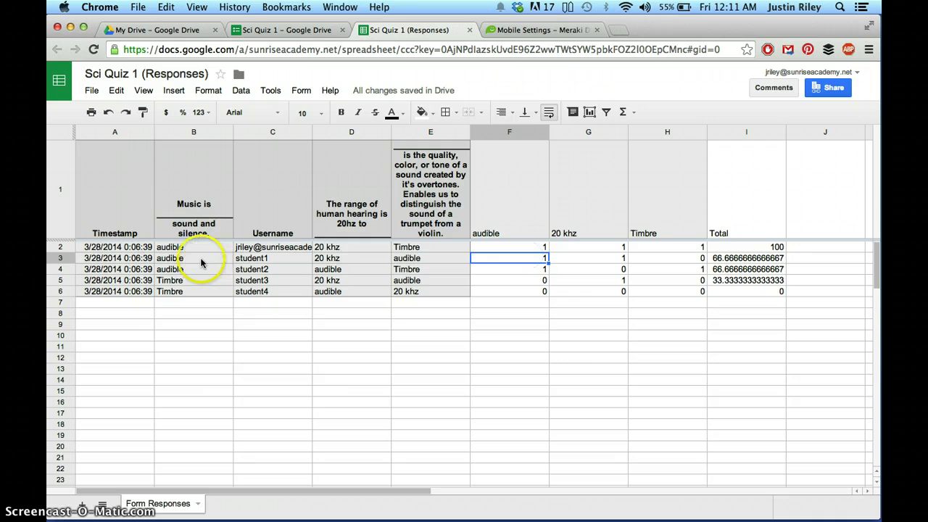
{"action": "left_click", "coordinate": [601, 258]}
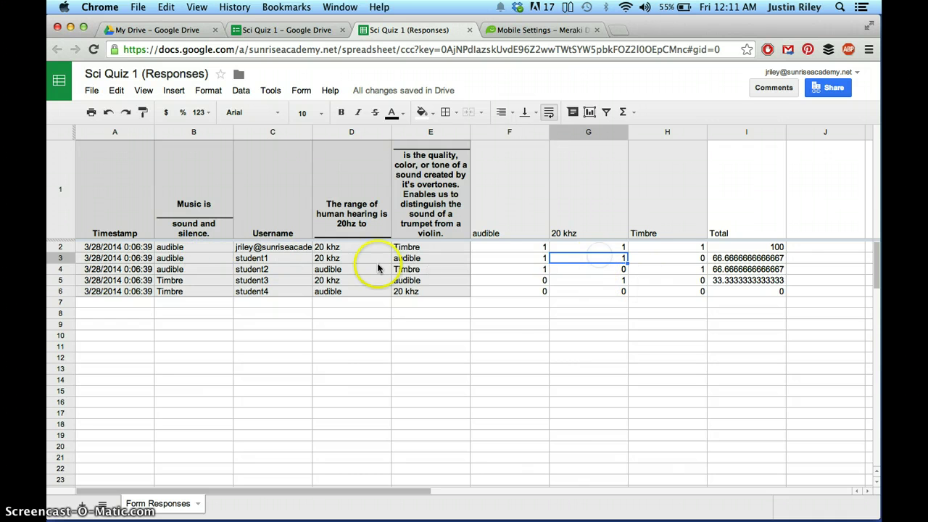
{"action": "double_click", "coordinate": [634, 248]}
{"action": "left_click", "coordinate": [699, 259]}
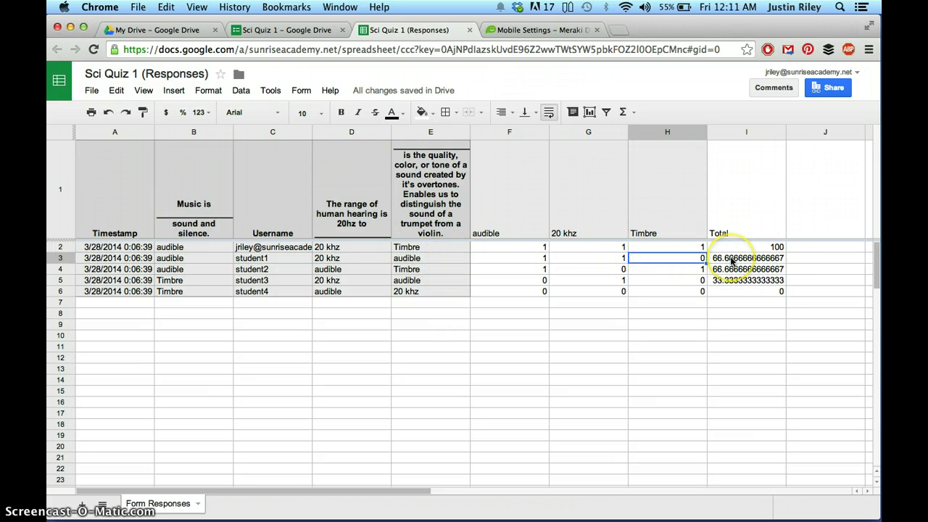
{"action": "left_click", "coordinate": [543, 269]}
{"action": "left_click", "coordinate": [603, 269]}
{"action": "left_click", "coordinate": [667, 270]}
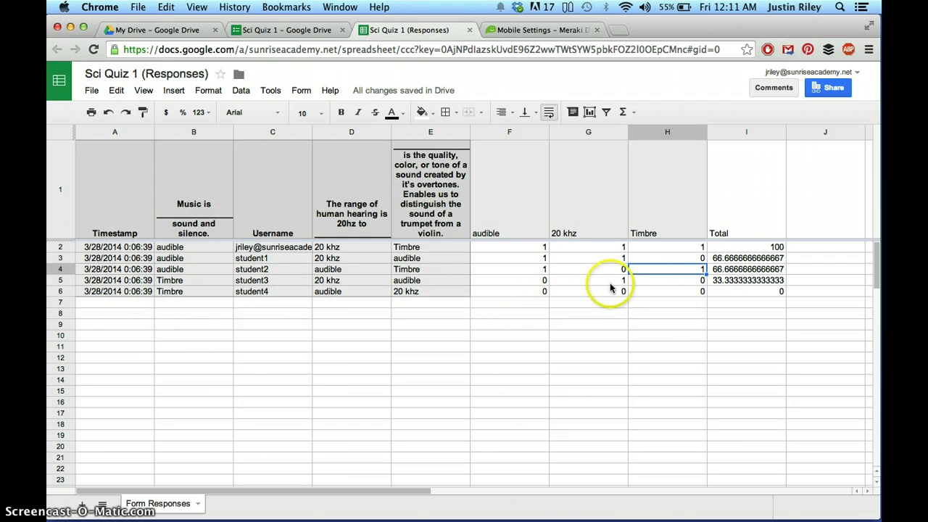
{"action": "left_click", "coordinate": [753, 290]}
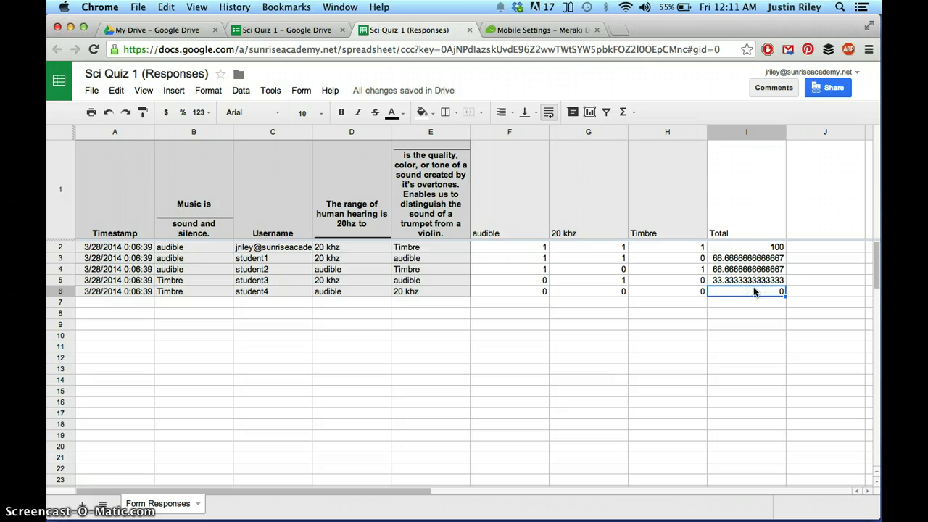